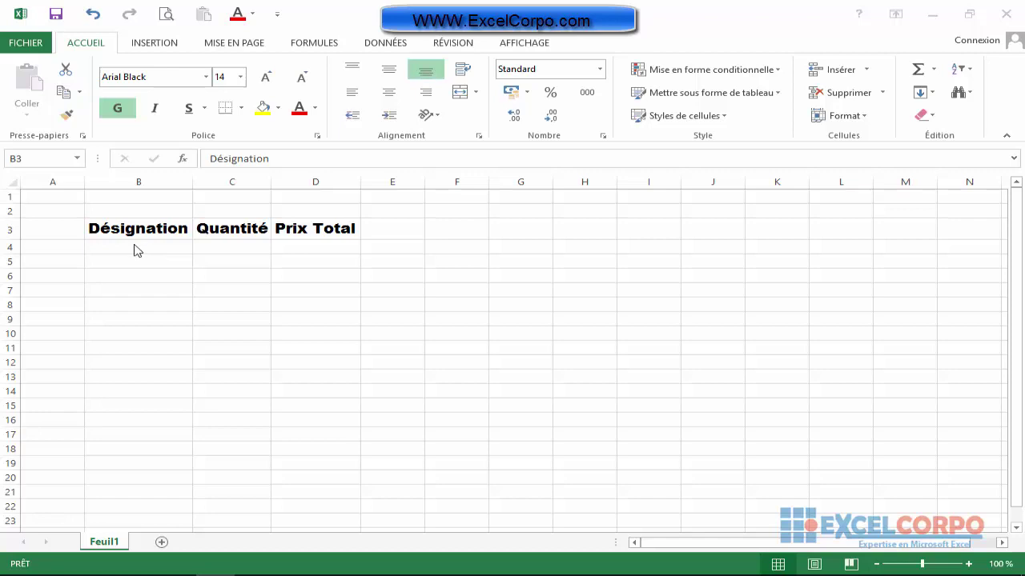
Enter "cahier" under Désignation in cell B4 and the quantity 12 in cell C4
{"action": "left_click", "coordinate": [131, 249]}
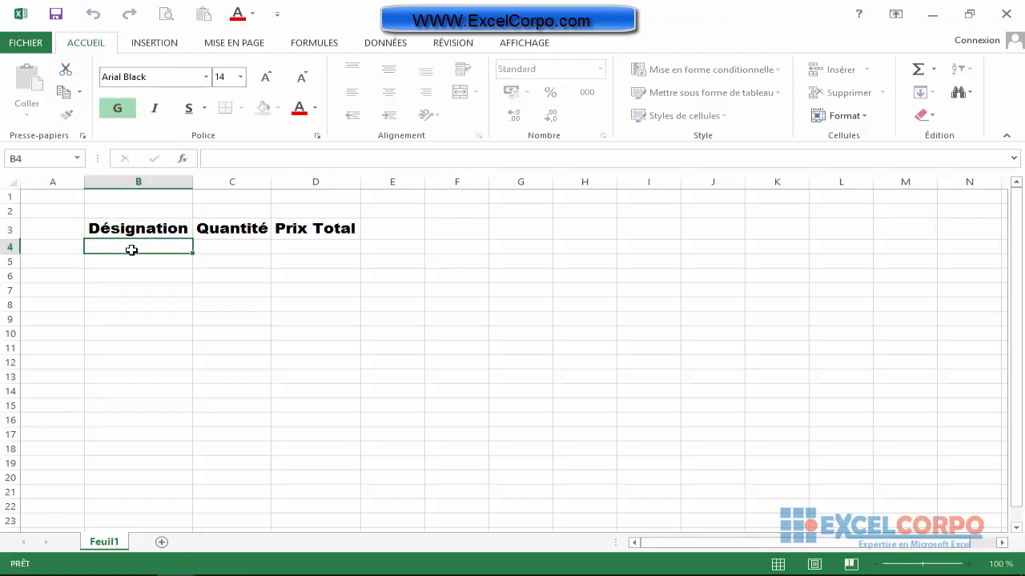
{"action": "double_click", "coordinate": [131, 250]}
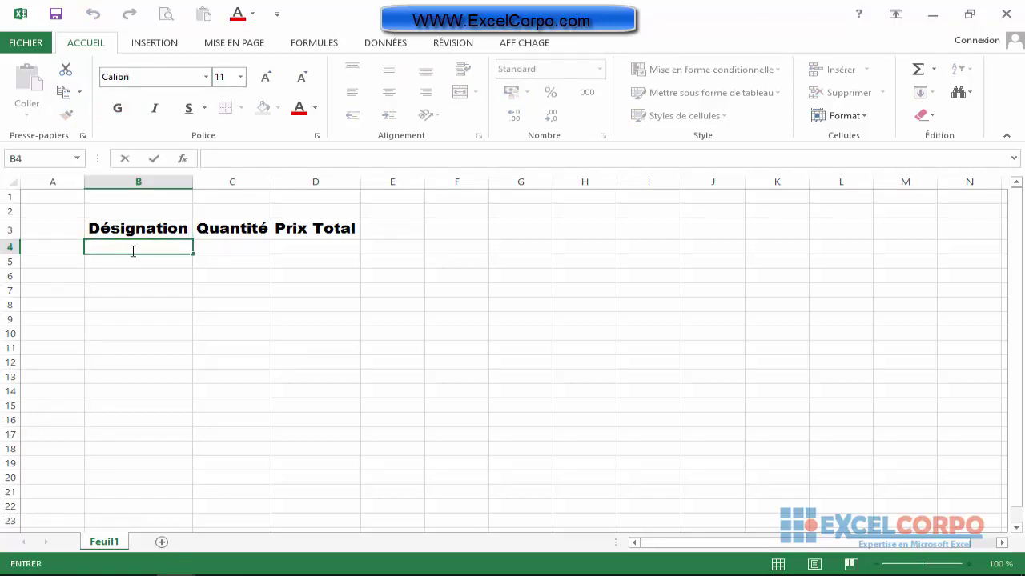
{"action": "type", "text": "cahier"}
{"action": "key", "text": "Return"}
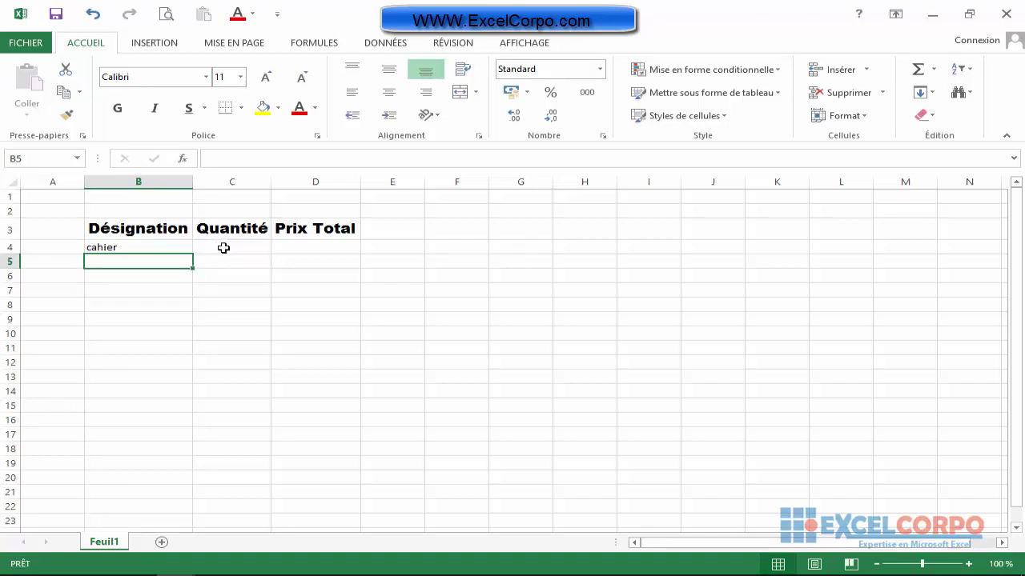
{"action": "left_click", "coordinate": [224, 248]}
{"action": "double_click", "coordinate": [224, 248]}
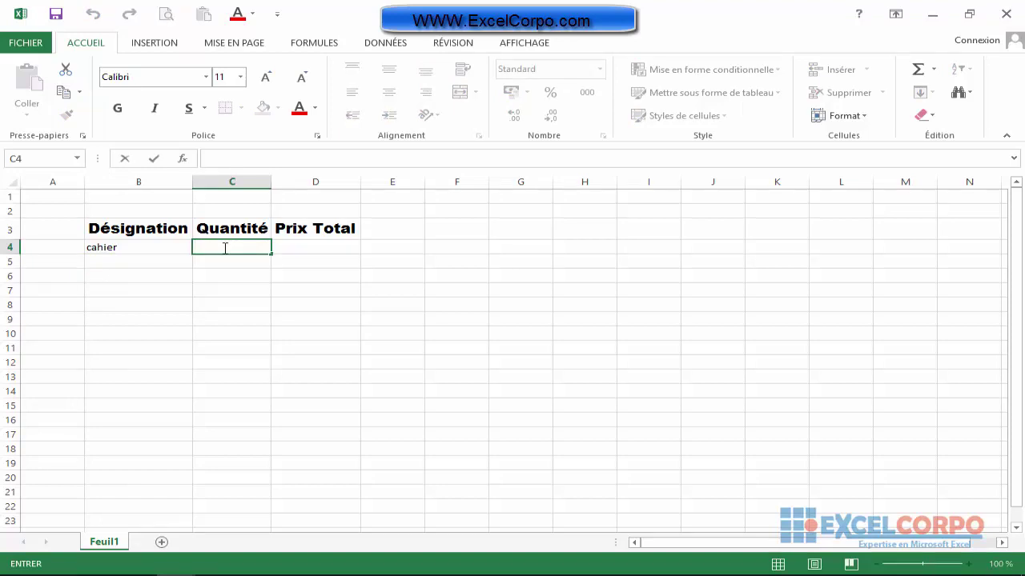
{"action": "type", "text": "12"}
{"action": "key", "text": "Return"}
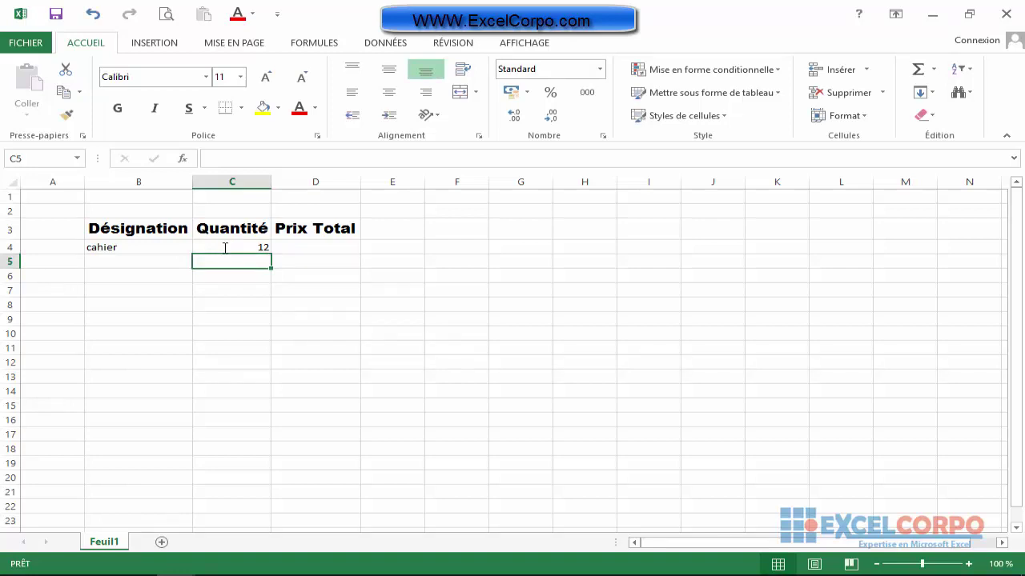
Enter "4 EURO" under Prix Total in cell D4
{"action": "double_click", "coordinate": [302, 246]}
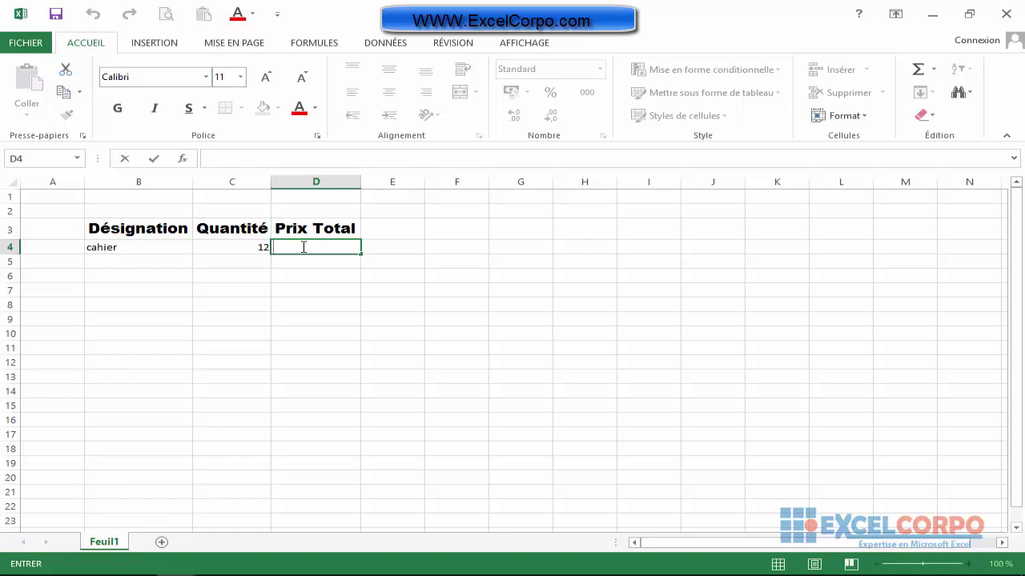
{"action": "type", "text": "4 EURO"}
{"action": "key", "text": "Return"}
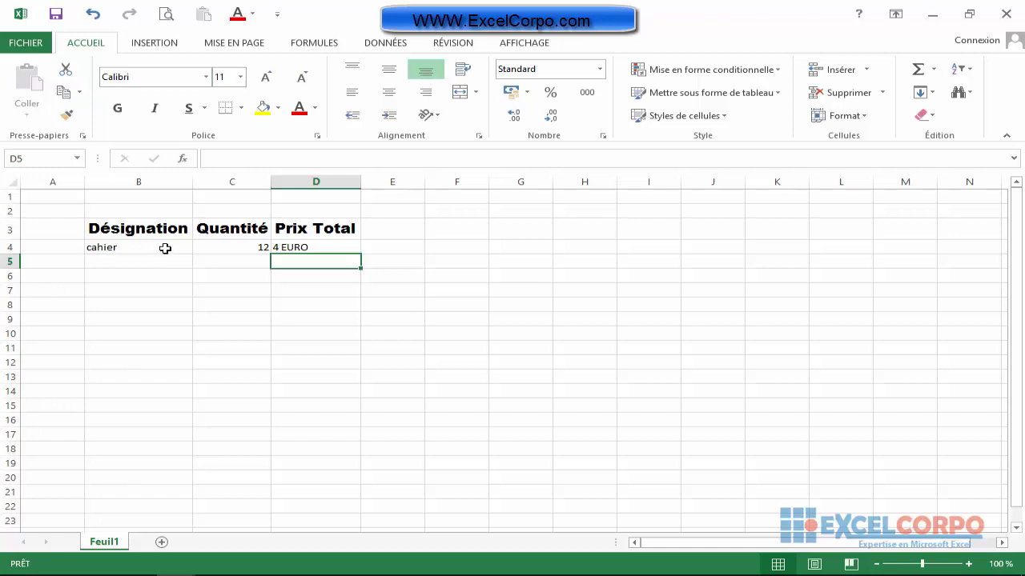
Edit the item name in cell B4 to the plural "cahiers"
{"action": "double_click", "coordinate": [132, 248]}
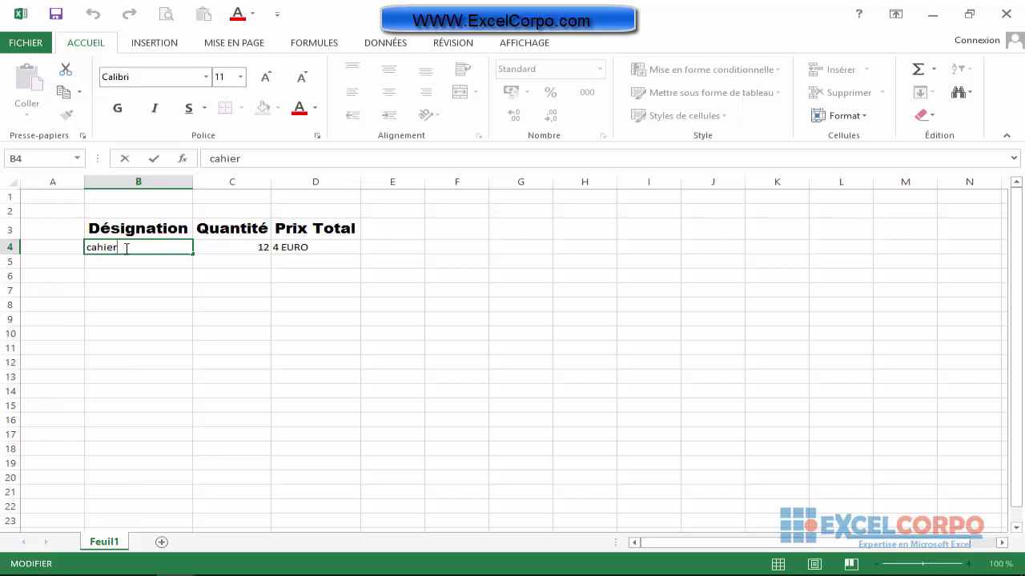
{"action": "type", "text": "S"}
{"action": "key", "text": "BackSpace"}
{"action": "key", "text": "Return"}
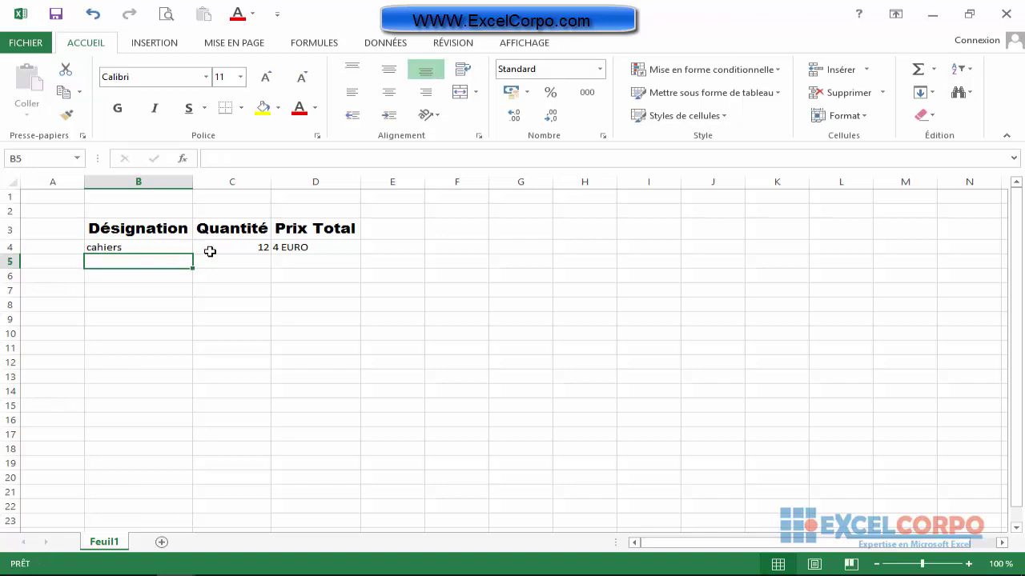
Edit the price text in cell D4 to read "4 EUROS"
{"action": "double_click", "coordinate": [307, 248]}
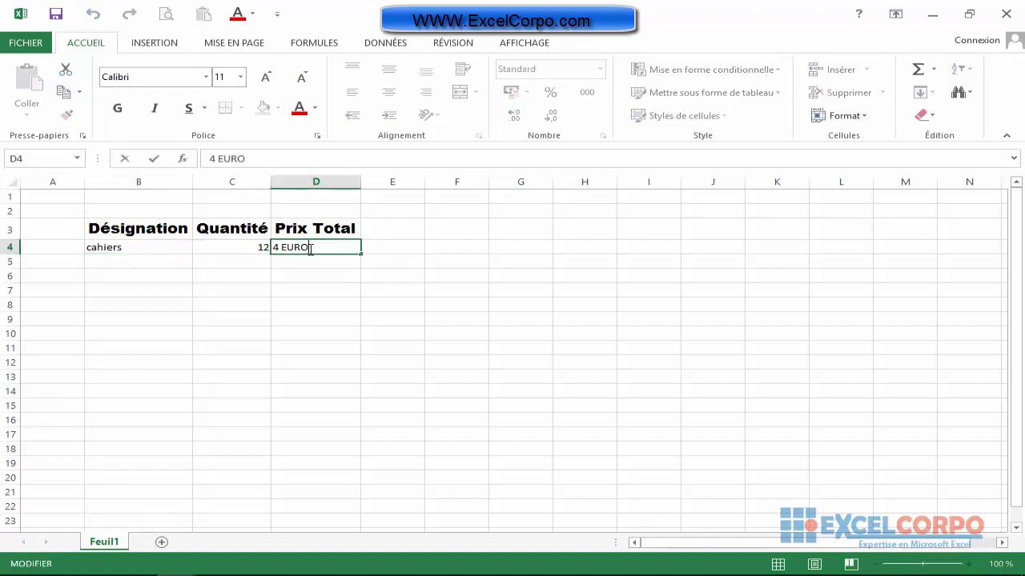
{"action": "left_click", "coordinate": [249, 159]}
{"action": "type", "text": "s"}
{"action": "key", "text": "BackSpace"}
{"action": "type", "text": "S"}
{"action": "key", "text": "Return"}
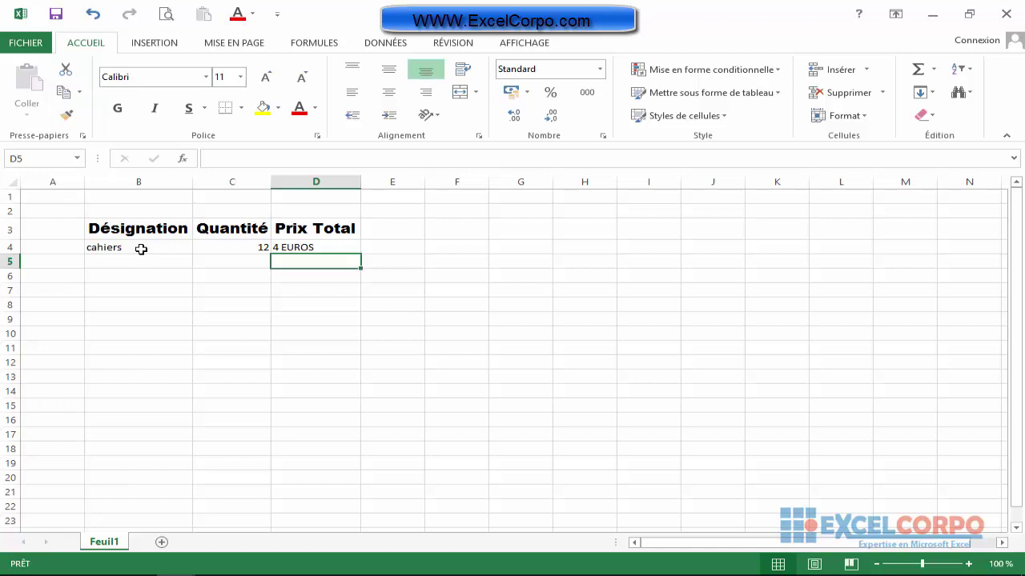
Fill the Désignation entry "cahiers" from cell B4 down through B11
{"action": "left_click", "coordinate": [141, 249]}
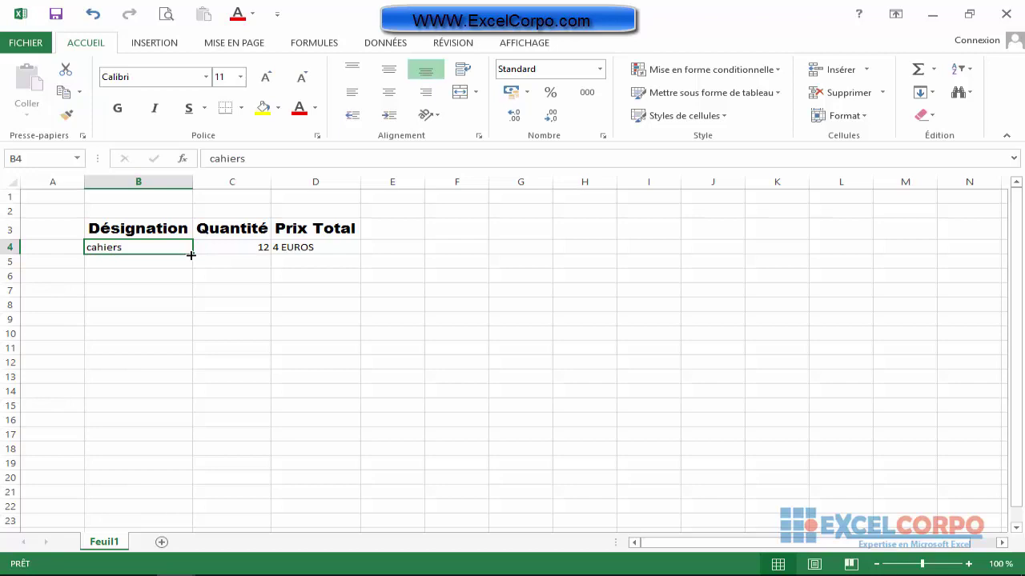
{"action": "left_click_drag", "start_coordinate": [191, 255], "coordinate": [191, 255]}
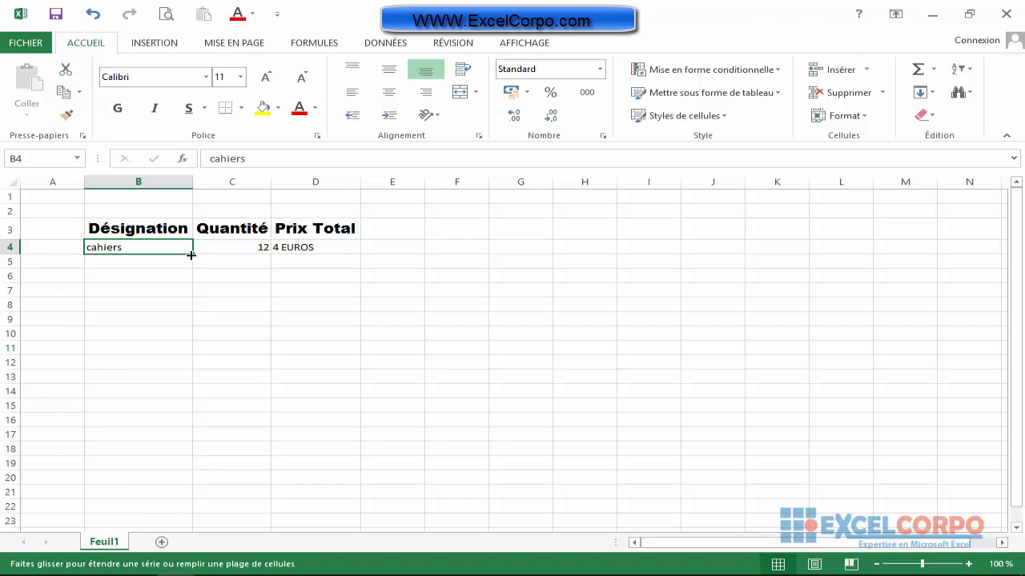
{"action": "left_click_drag", "start_coordinate": [191, 255], "coordinate": [199, 353]}
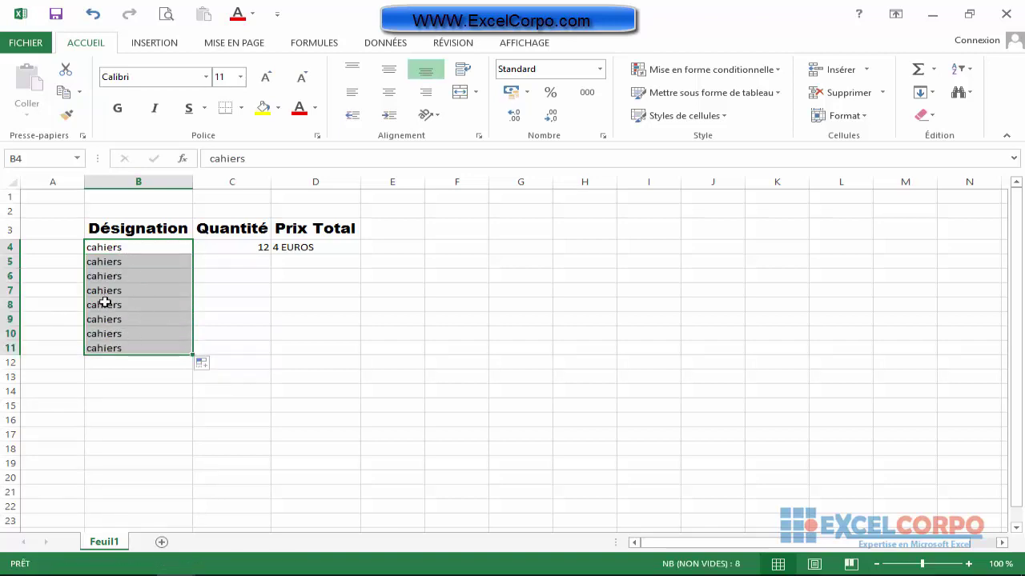
{"action": "left_click", "coordinate": [133, 250]}
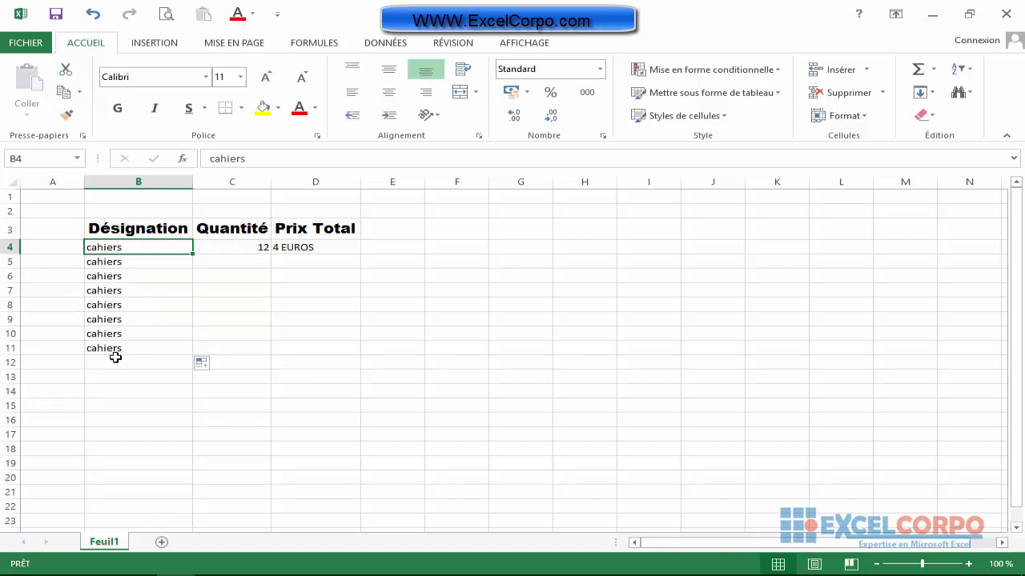
Fill the quantity 12 from C4 down through C11, and extend the price from D4 down through D11 as a series ending at "11 EUROS"
{"action": "left_click", "coordinate": [256, 248]}
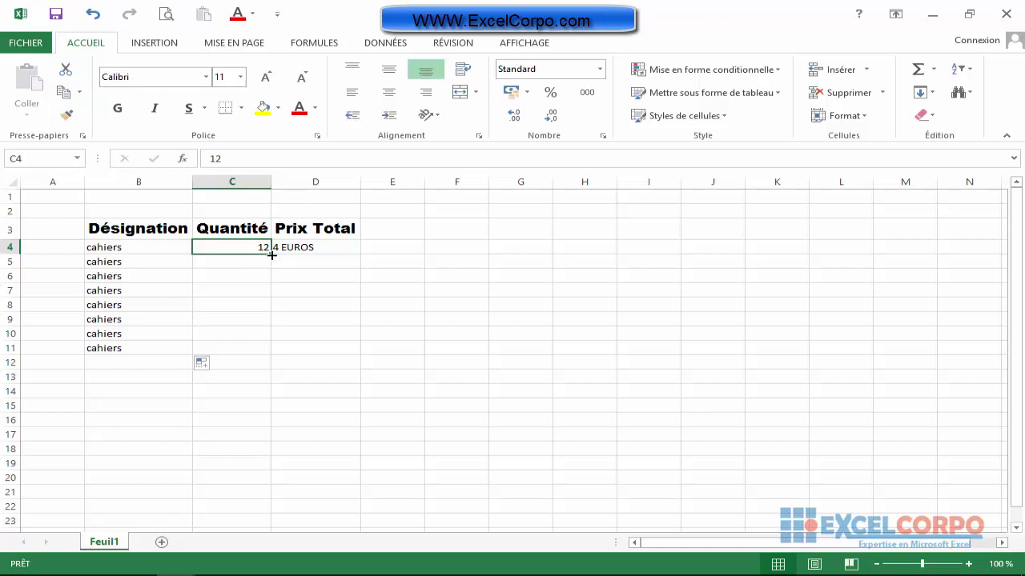
{"action": "left_click_drag", "start_coordinate": [273, 255], "coordinate": [272, 255]}
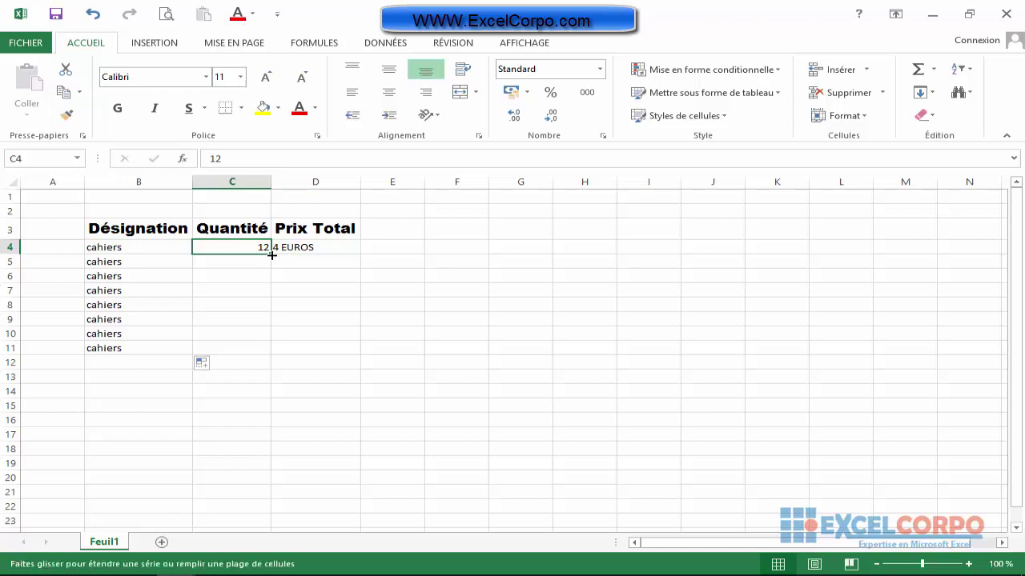
{"action": "left_click_drag", "start_coordinate": [273, 254], "coordinate": [263, 352]}
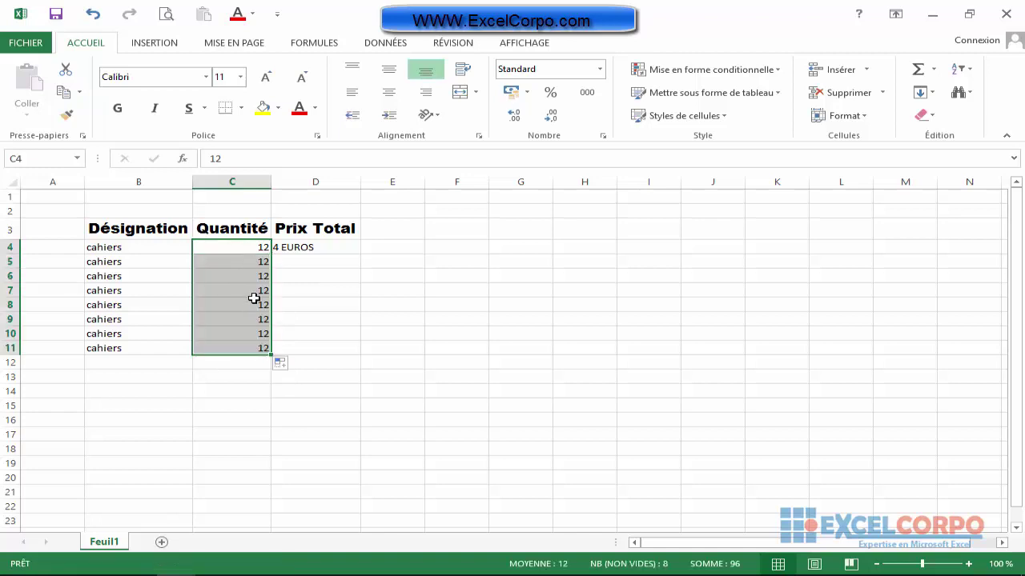
{"action": "left_click", "coordinate": [321, 248]}
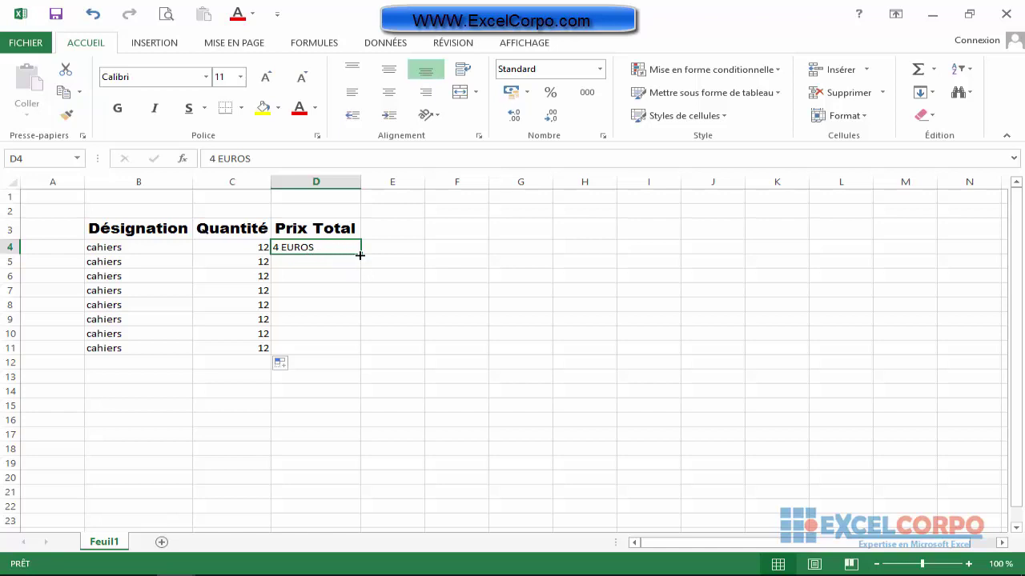
{"action": "left_click_drag", "start_coordinate": [361, 255], "coordinate": [361, 353]}
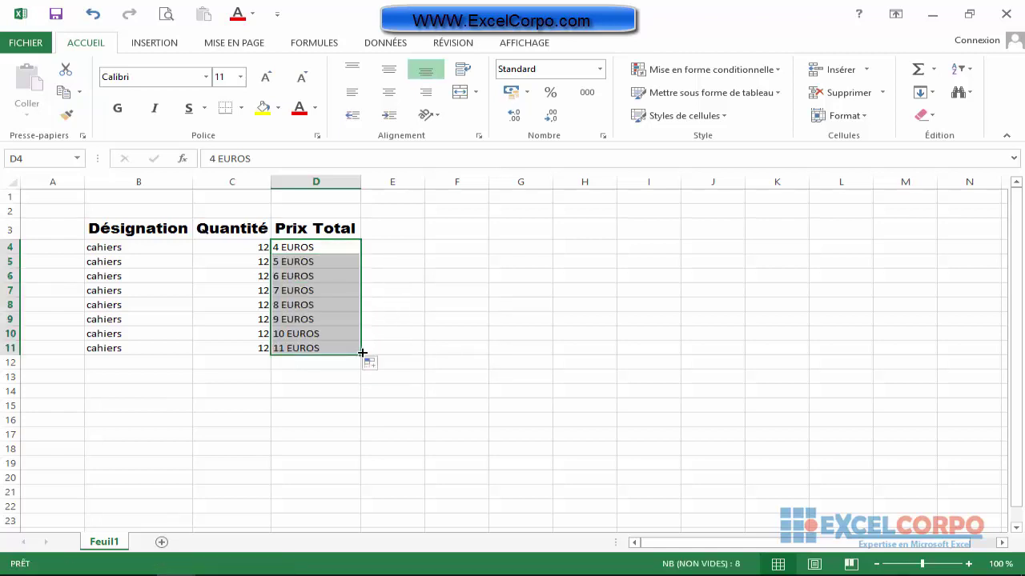